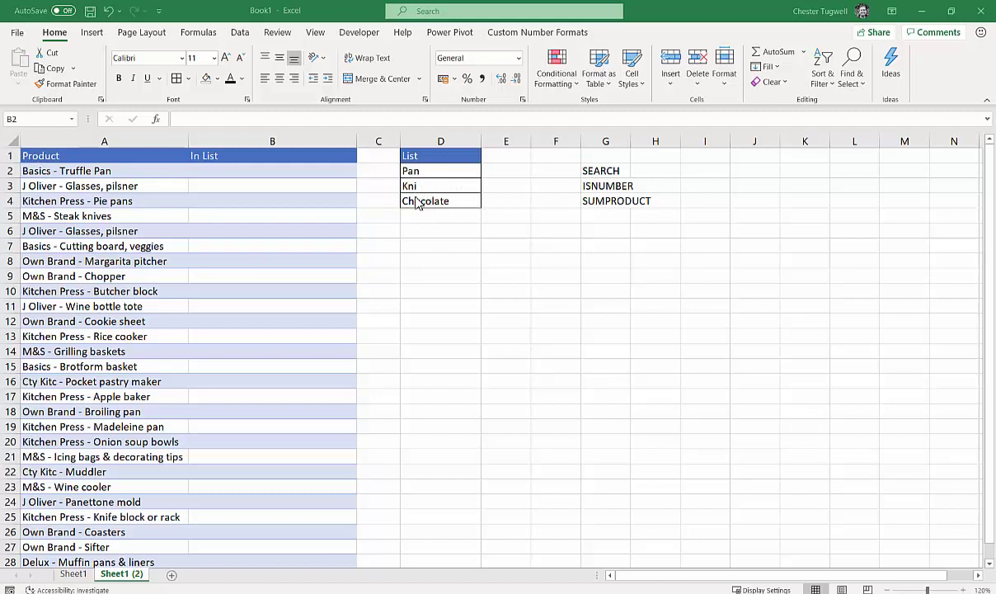
Enter =SEARCH($D$2:$D$4,A2) in B2 to look for every list item in the first product name
left_click(196, 172)
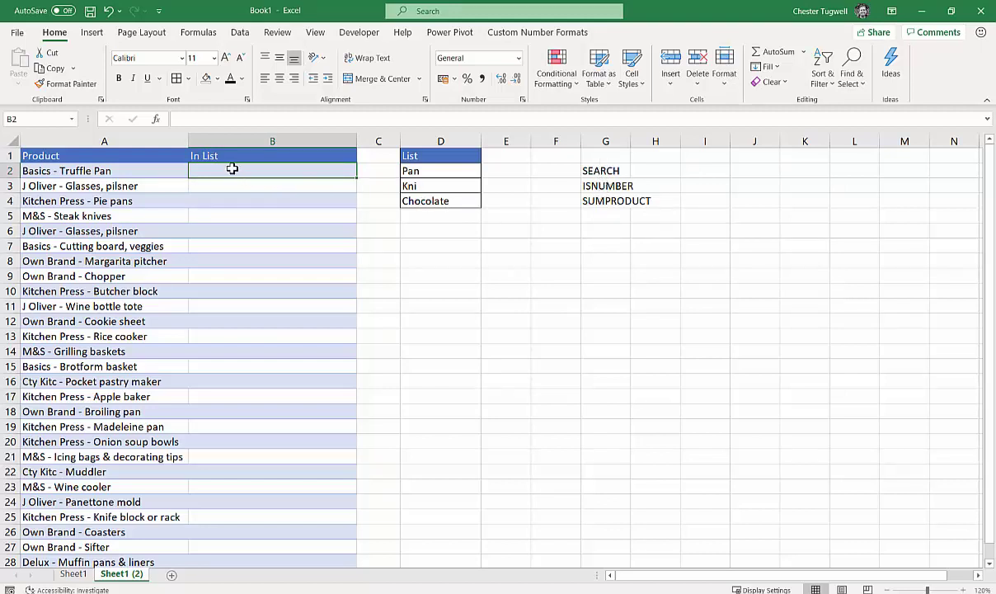
type("=")
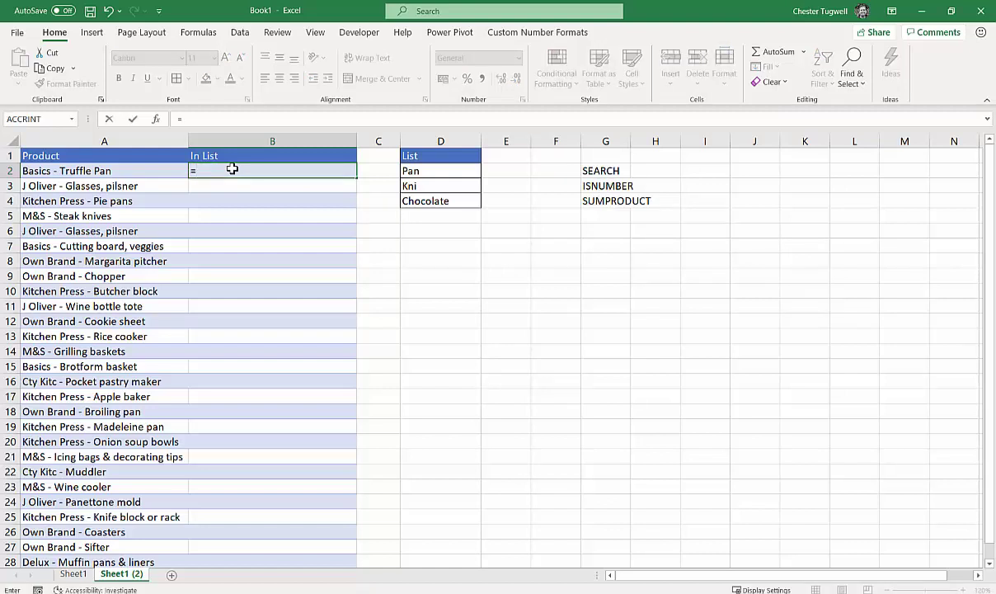
type("se")
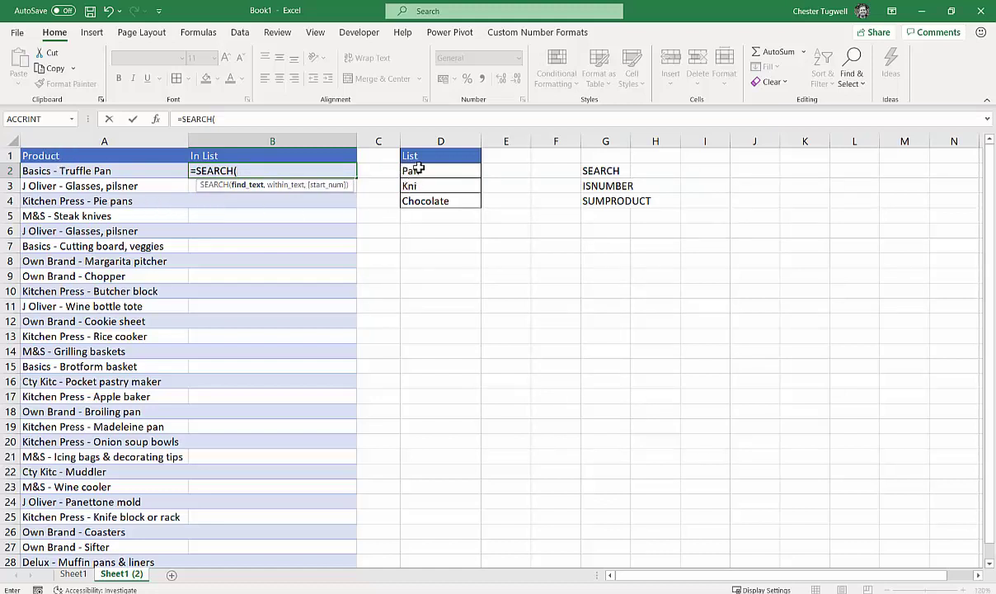
left_click_drag(418, 169, 415, 199)
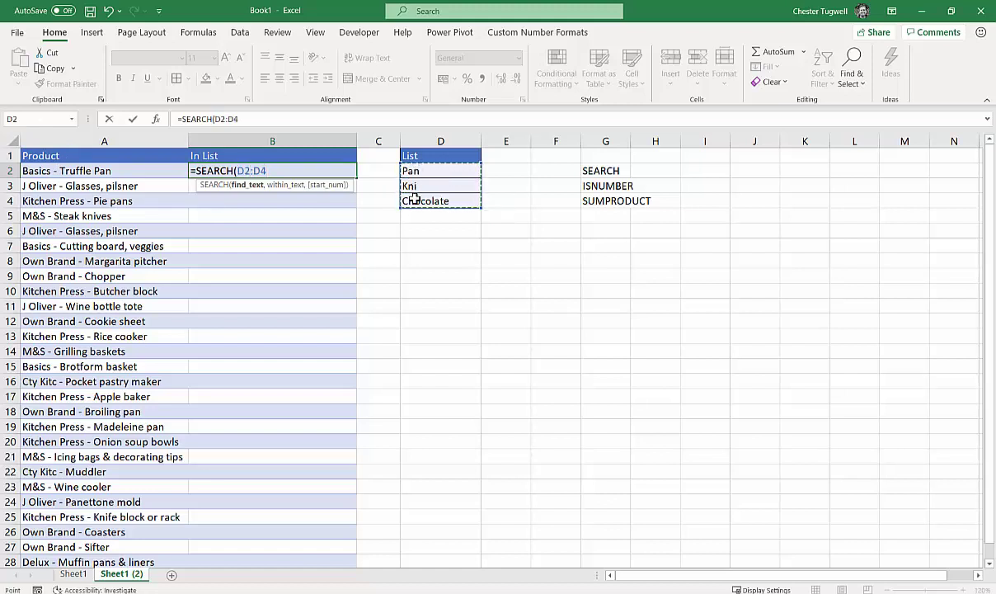
key("F4")
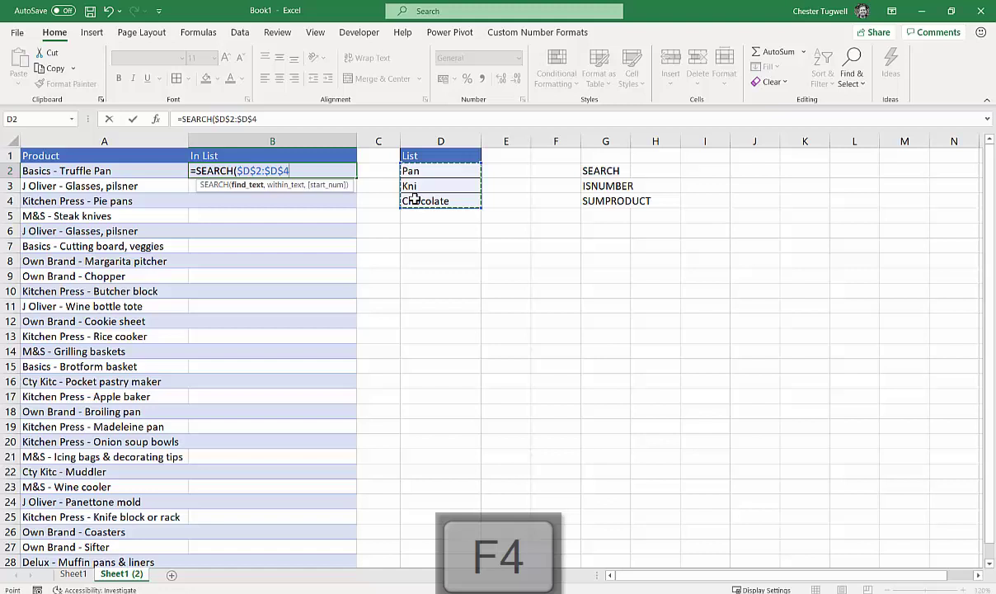
type(",")
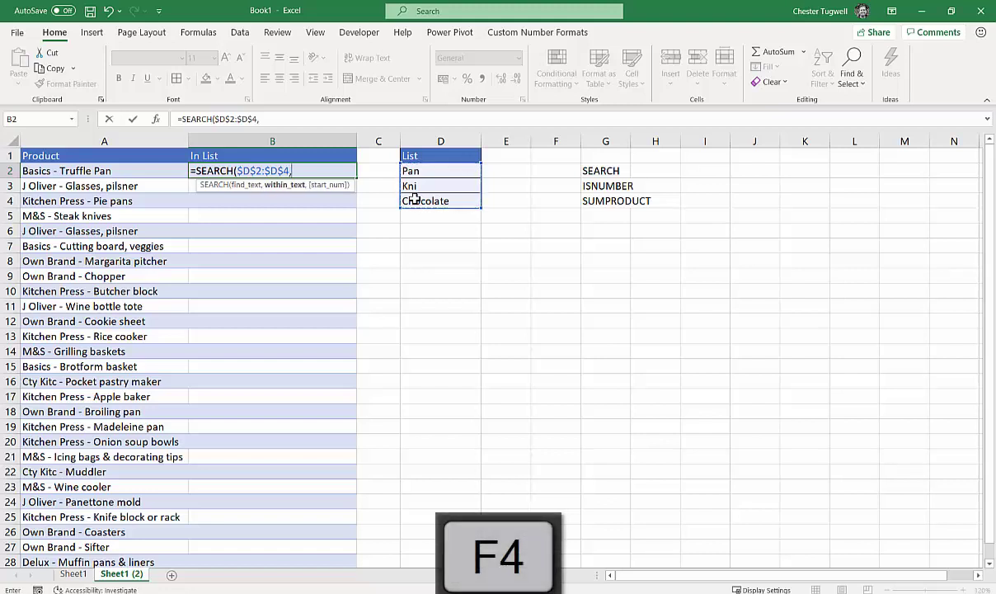
left_click(75, 169)
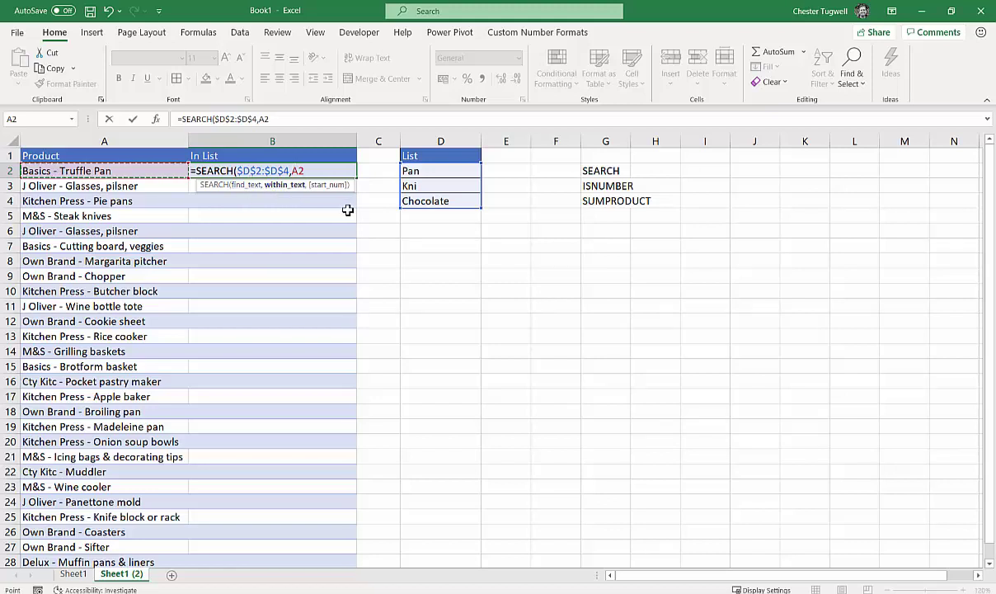
type(")")
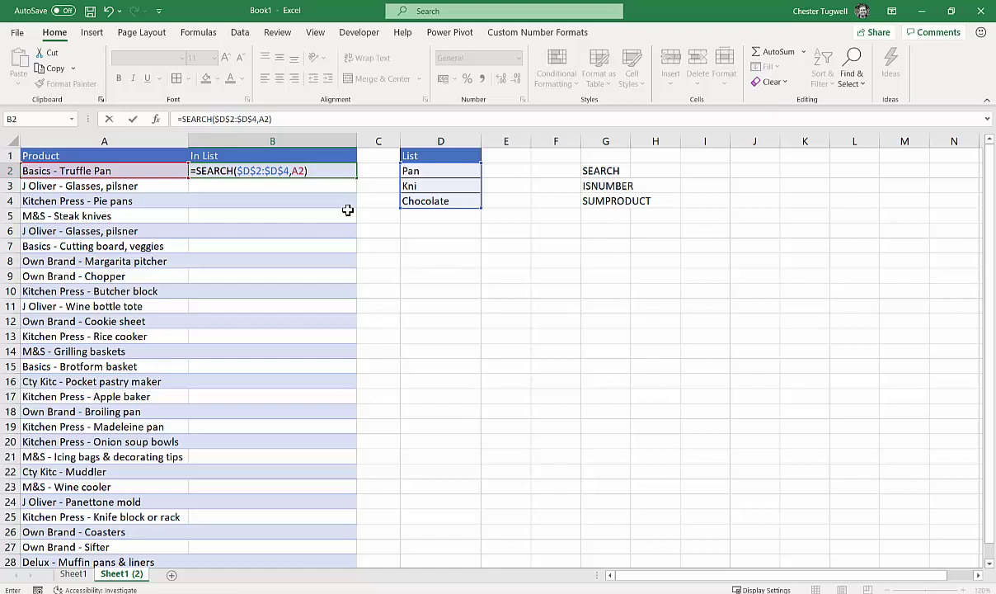
key("Return")
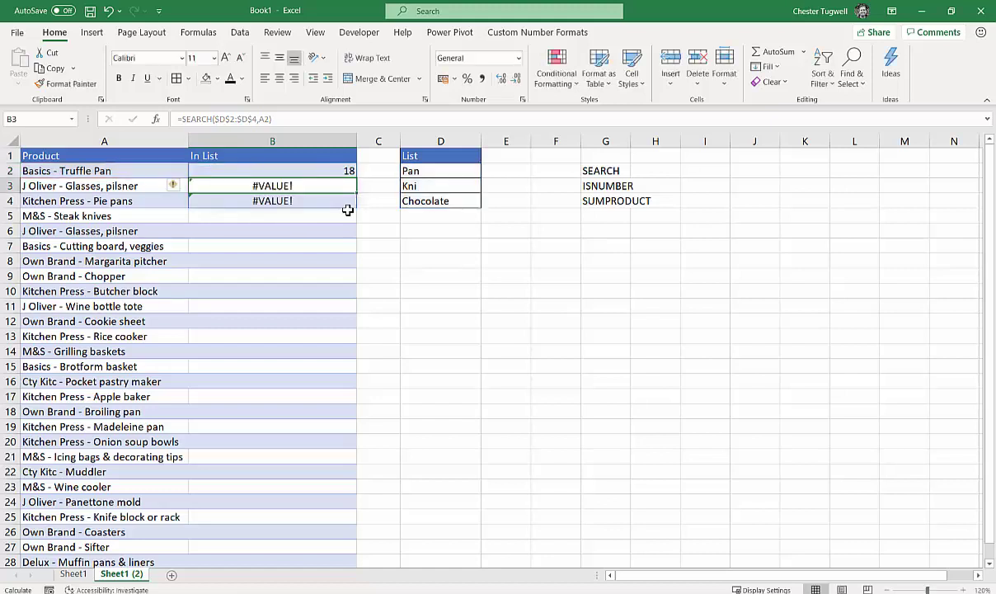
Evaluate the SEARCH expression inside B2 to inspect the array it returns, and restore the formula
double_click(324, 170)
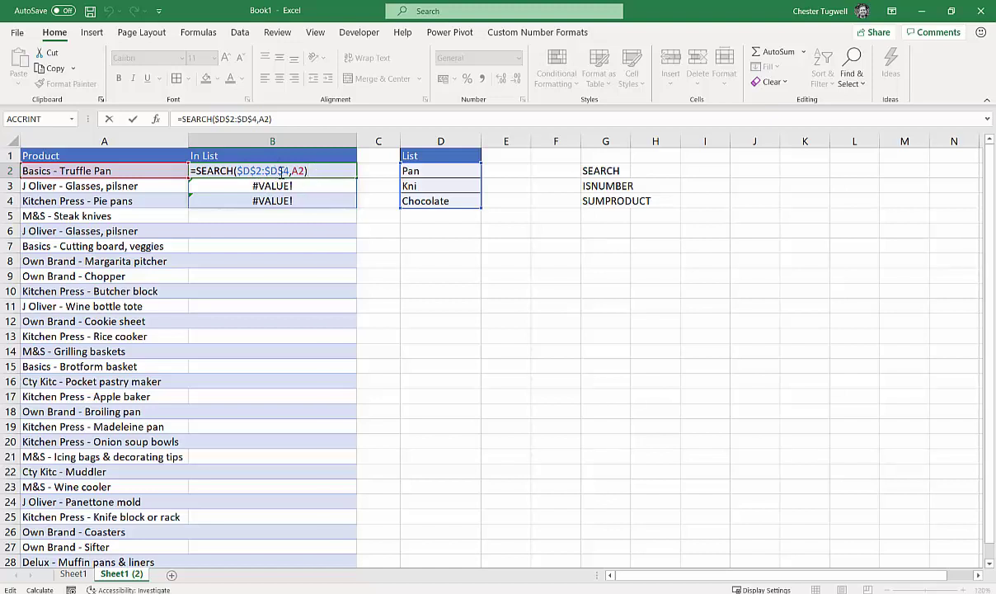
key("Return")
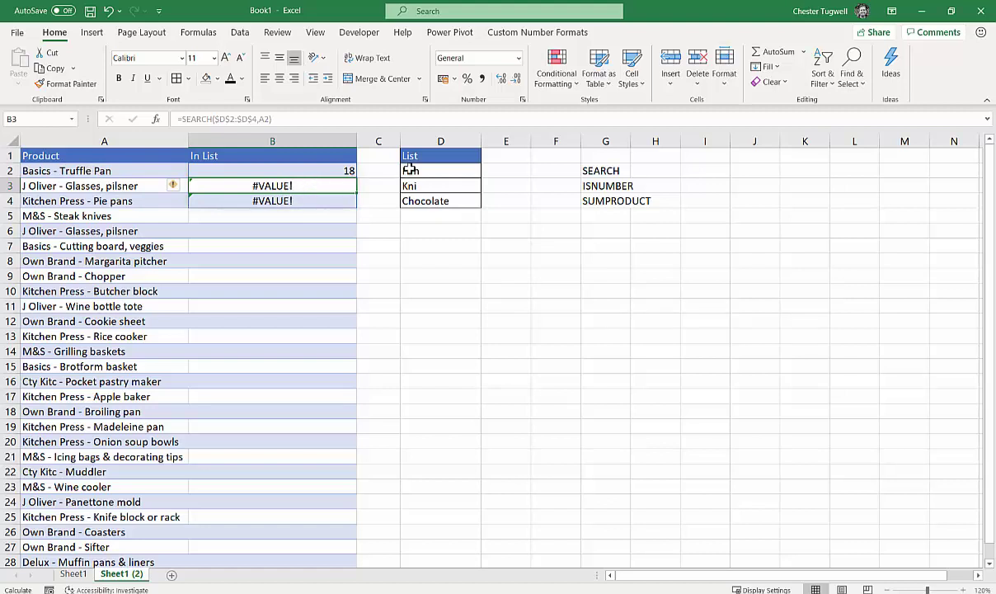
left_click(313, 173)
double_click(314, 173)
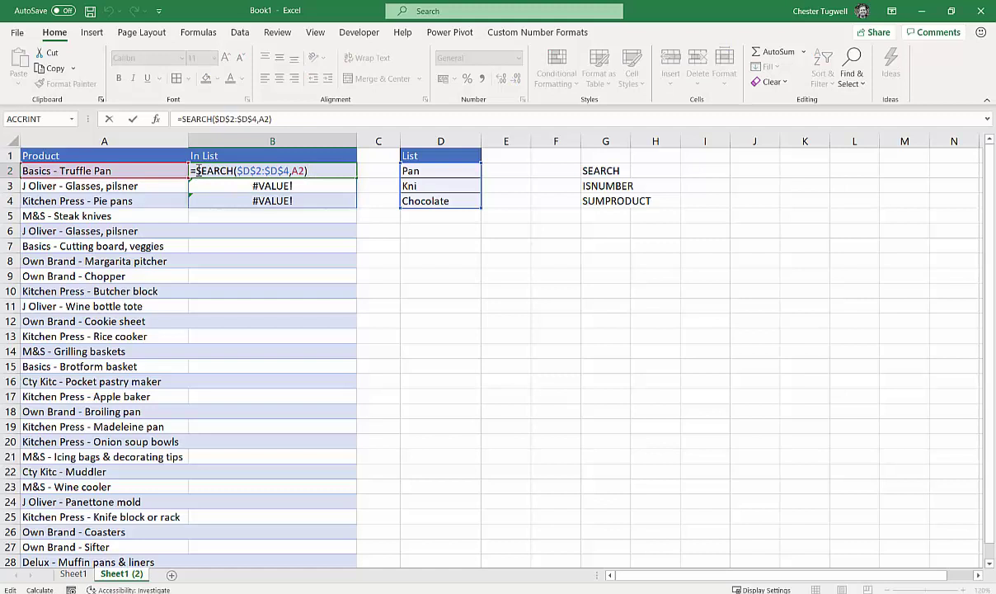
left_click(198, 170)
left_click(349, 171)
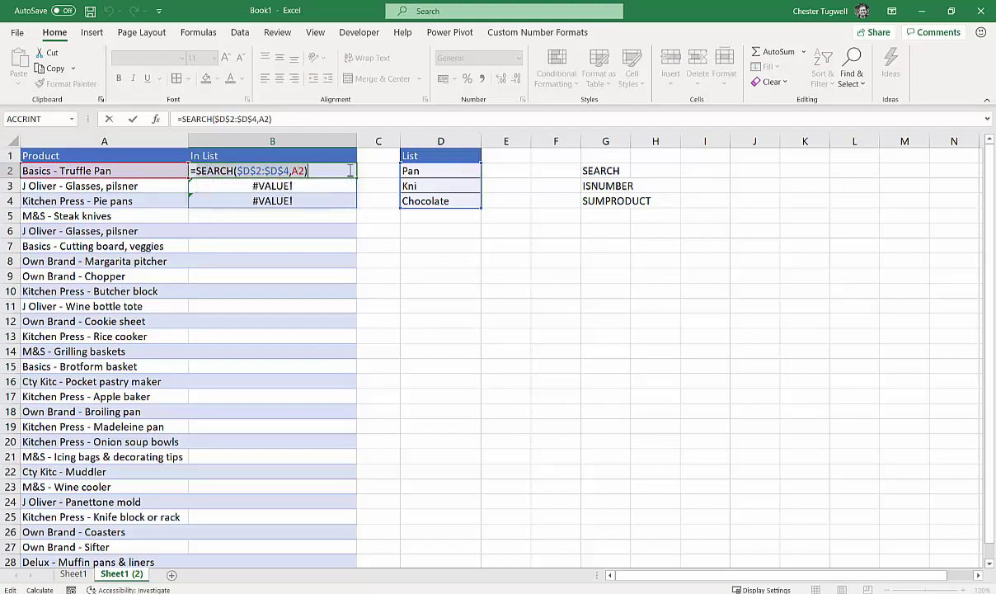
key("F9")
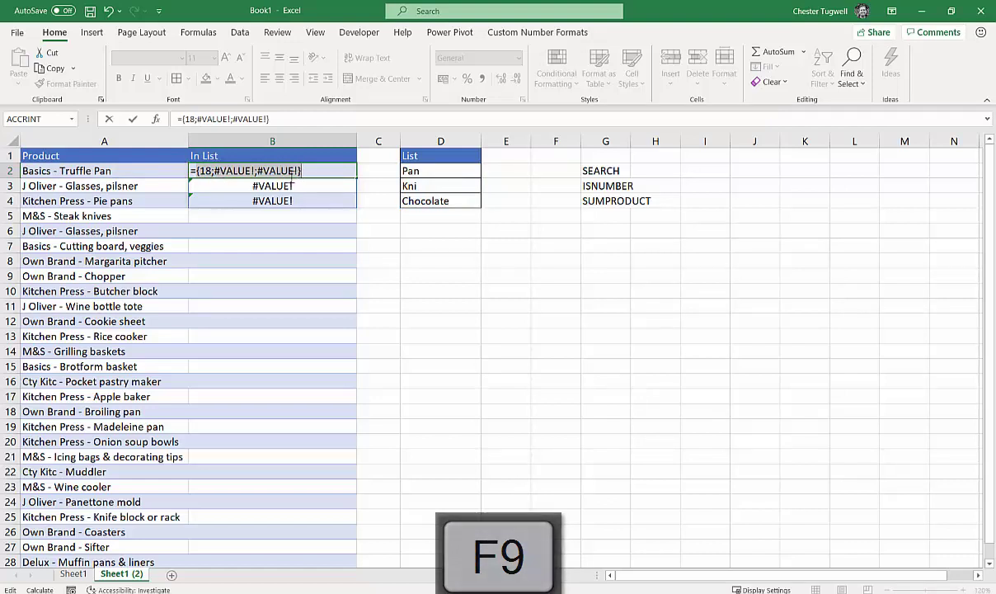
key("ctrl+z")
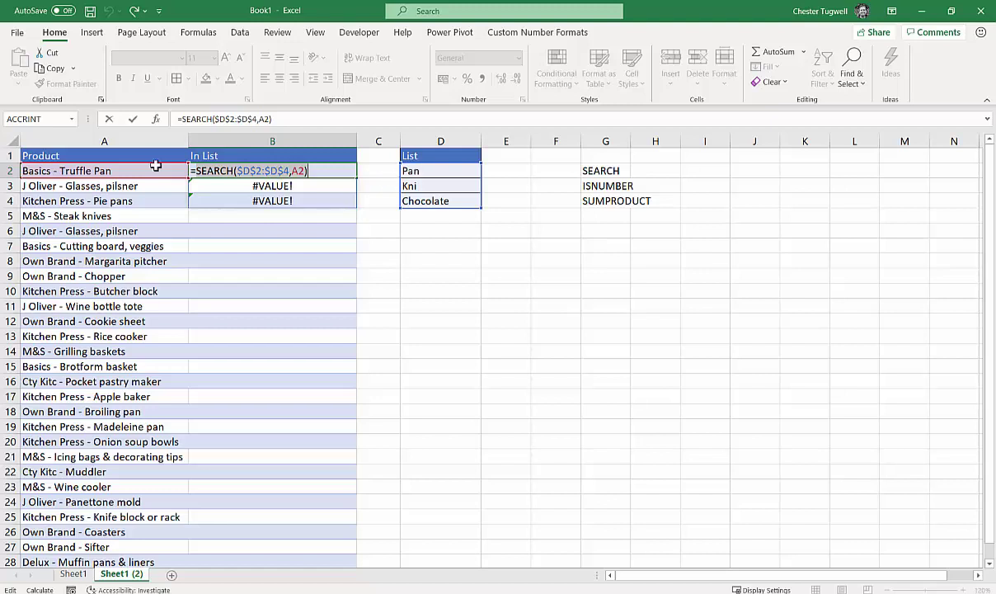
Wrap the SEARCH function in B2 in ISNUMBER, making the formula =ISNUMBER(SEARCH($D$2:$D$4,A2))
left_click(194, 171)
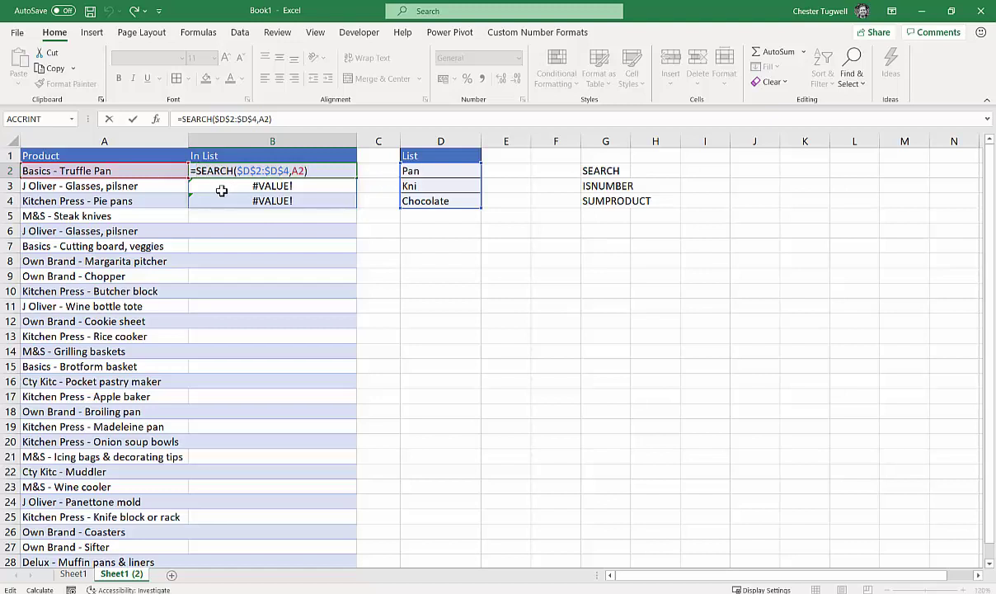
type("ISNUMB")
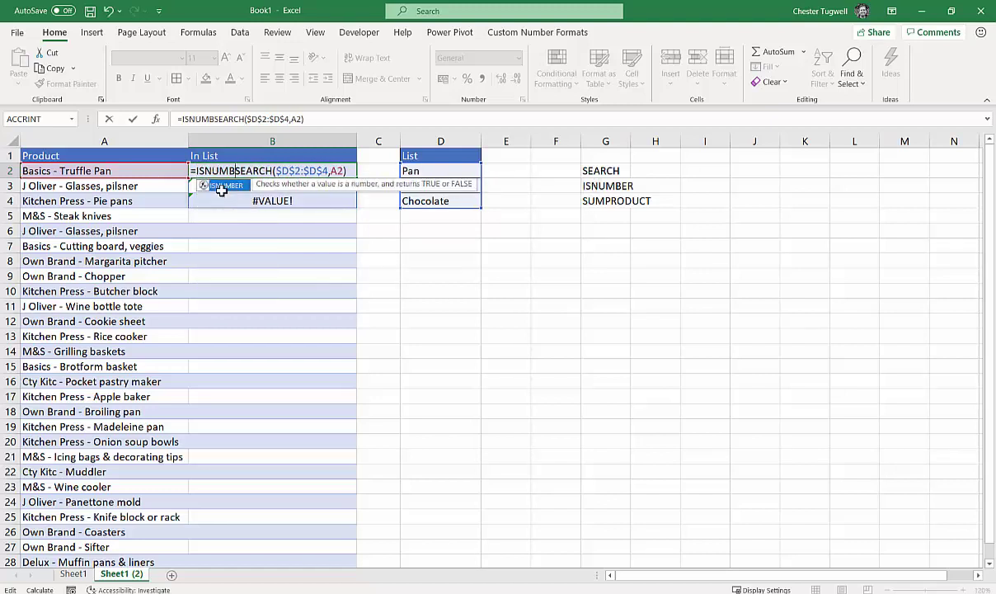
type("ER(")
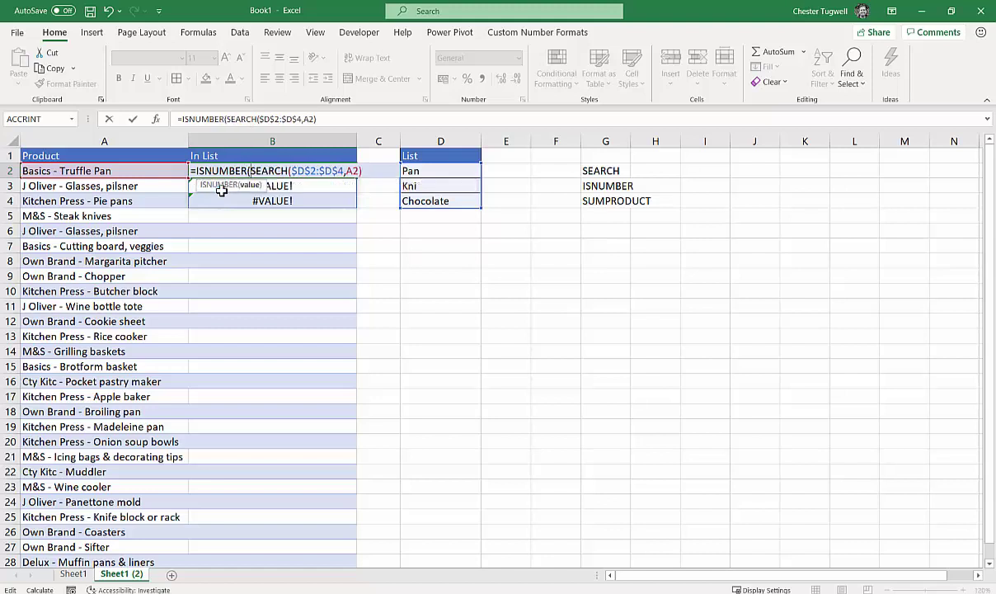
left_click(367, 171)
type(")")
key("Return")
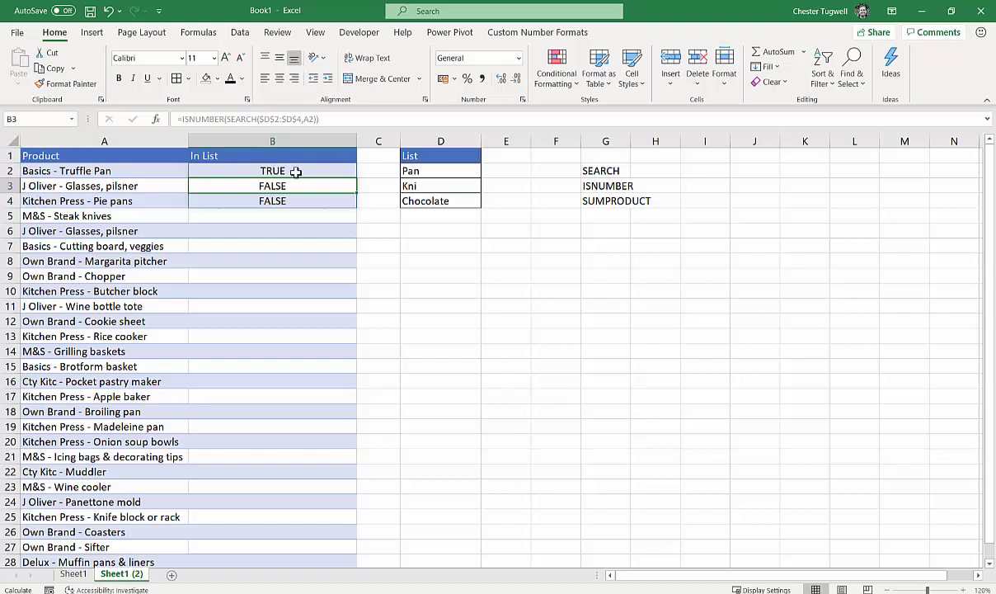
Put a double negative (--) in front of ISNUMBER in the B2 formula to convert its logical results to numbers
double_click(295, 171)
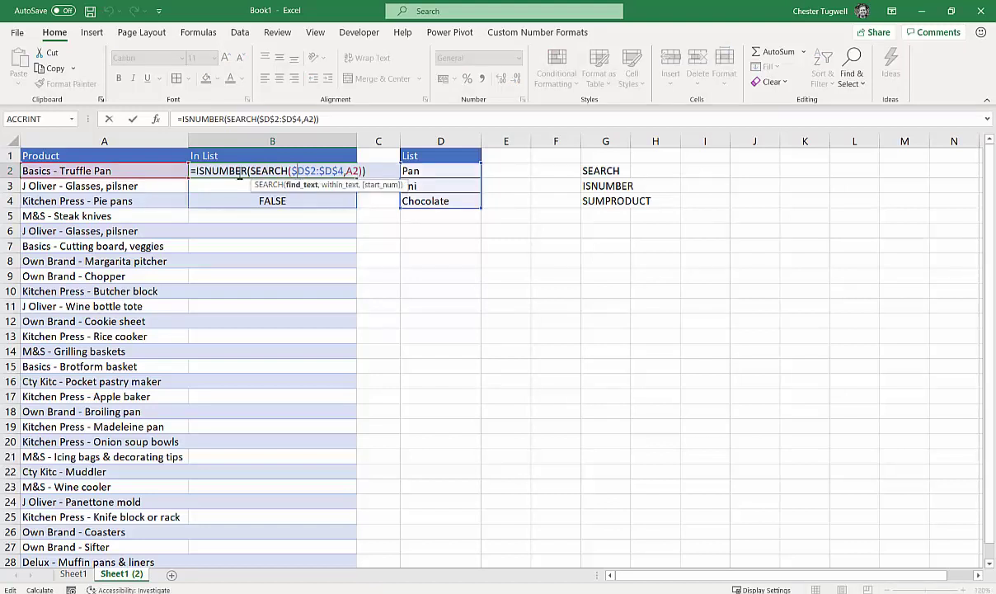
left_click(197, 171)
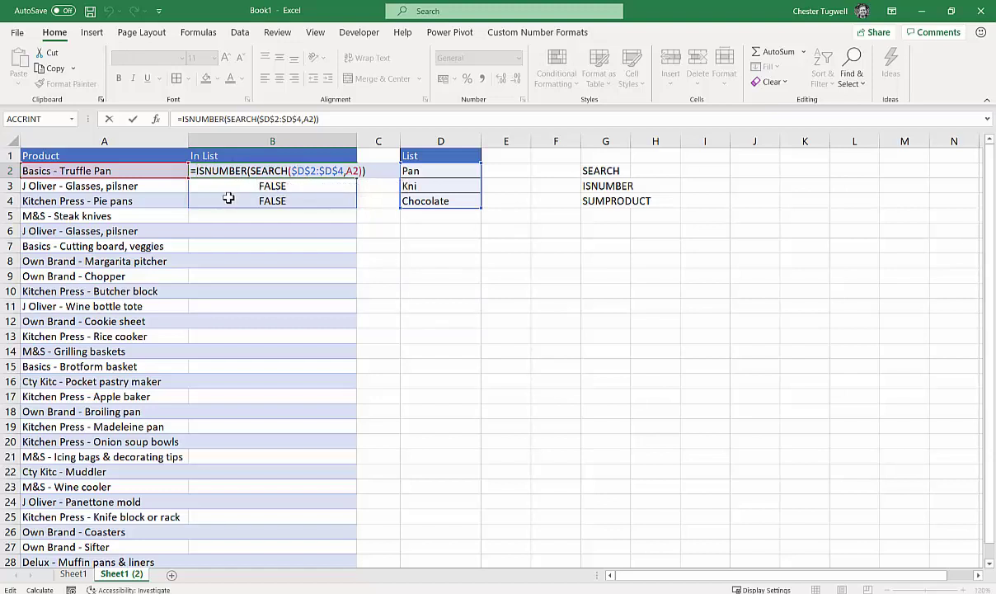
type("--")
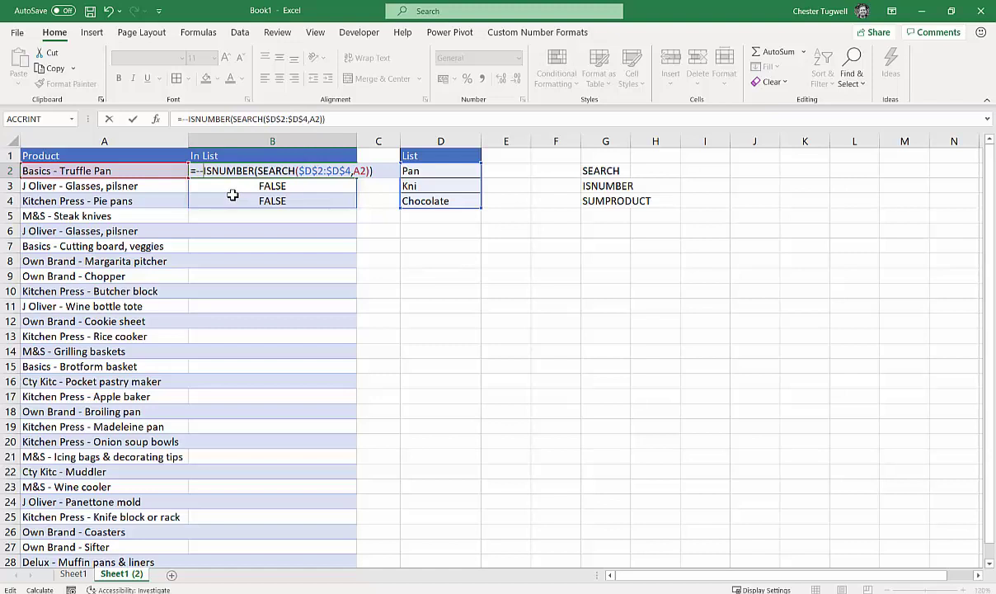
key("Return")
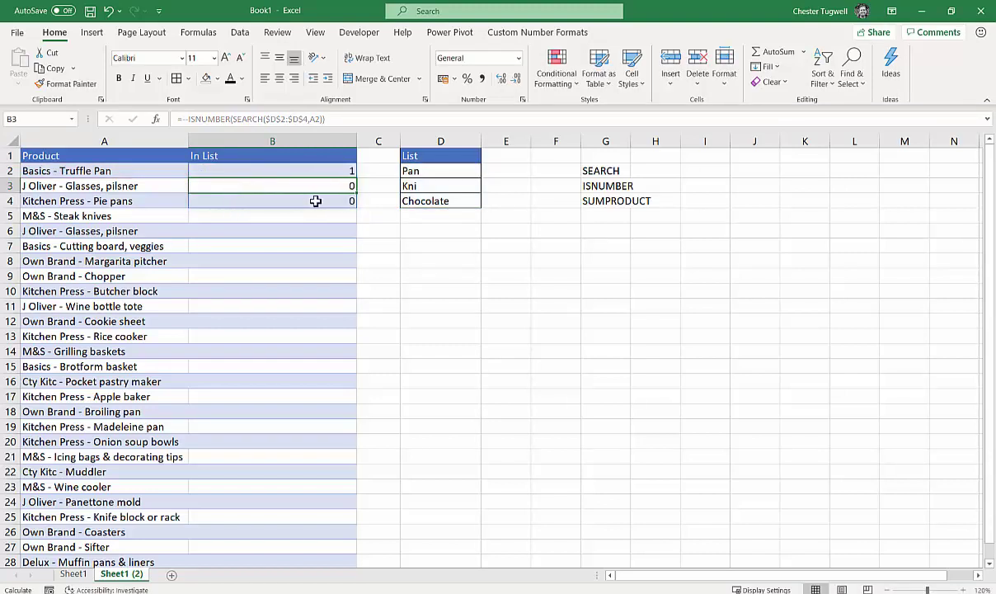
Evaluate the --ISNUMBER(SEARCH()) expression inside B2 to inspect its numeric array, and restore the formula
double_click(306, 169)
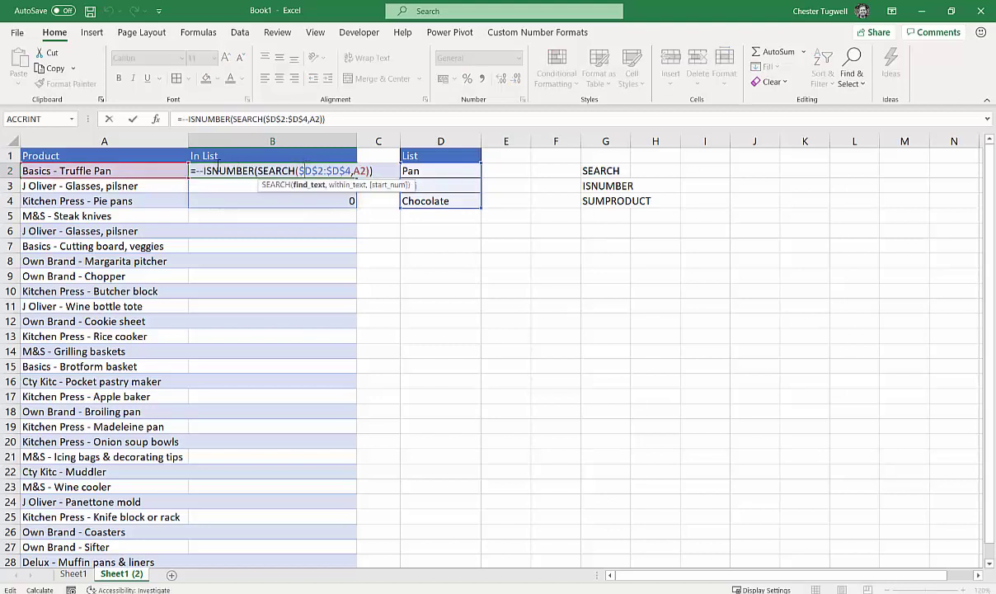
left_click_drag(188, 171, 381, 172)
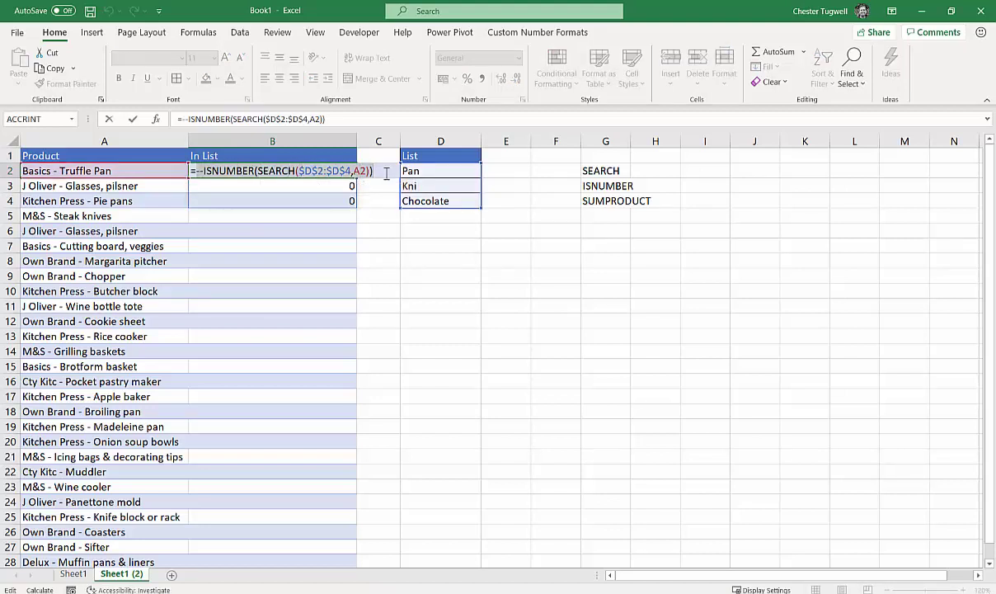
key("F9")
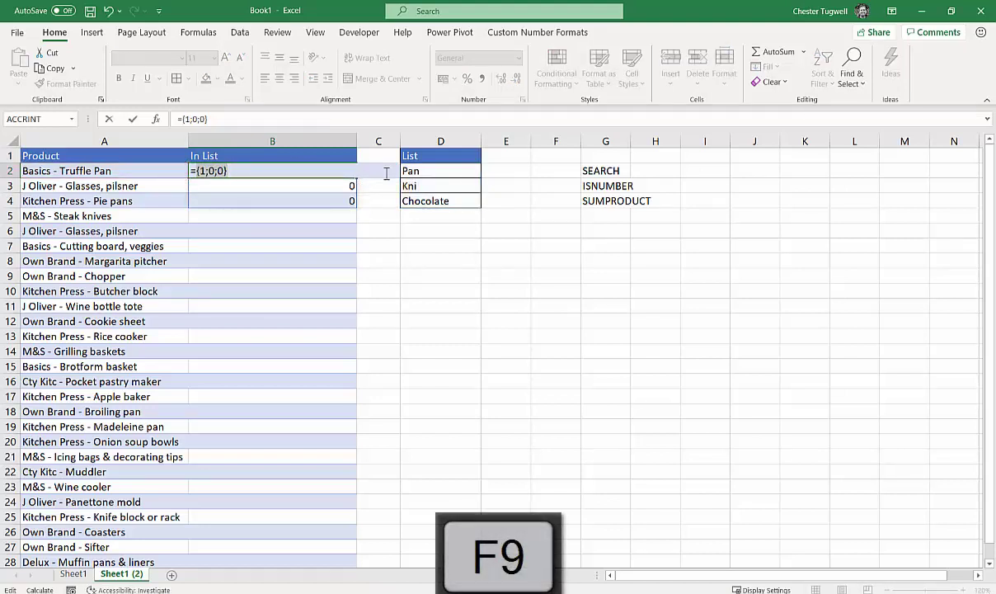
key("ctrl+z")
key("ctrl+z")
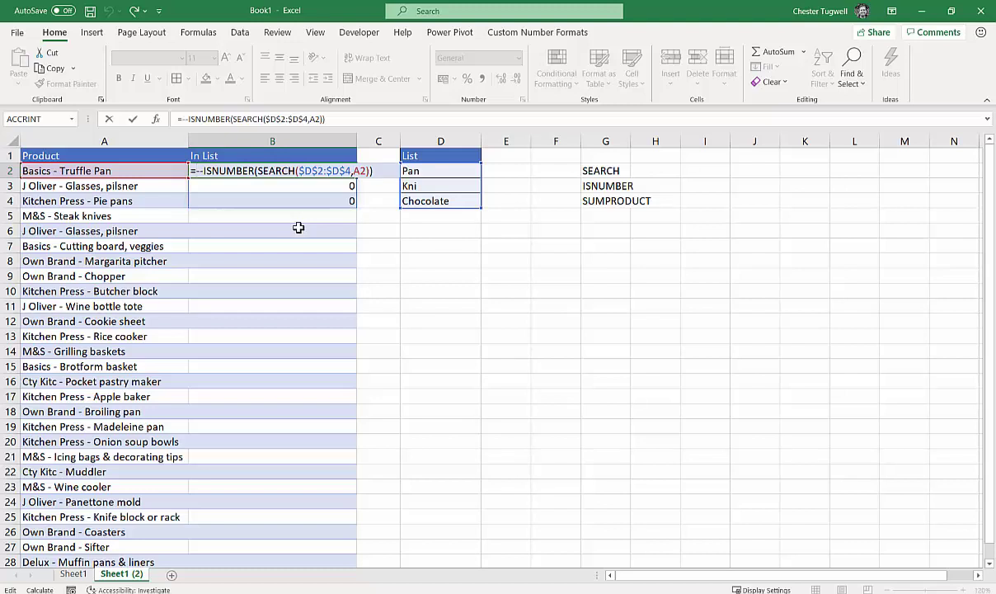
Wrap the B2 formula in SUMPRODUCT, making it =SUMPRODUCT(--ISNUMBER(SEARCH($D$2:$D$4,A2)))
type("S")
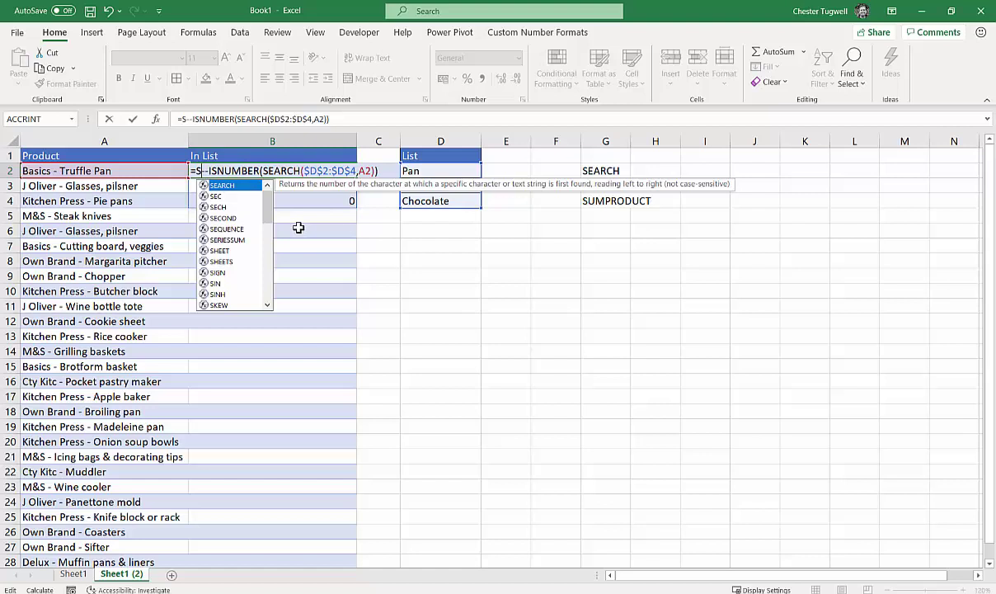
type("UMPR")
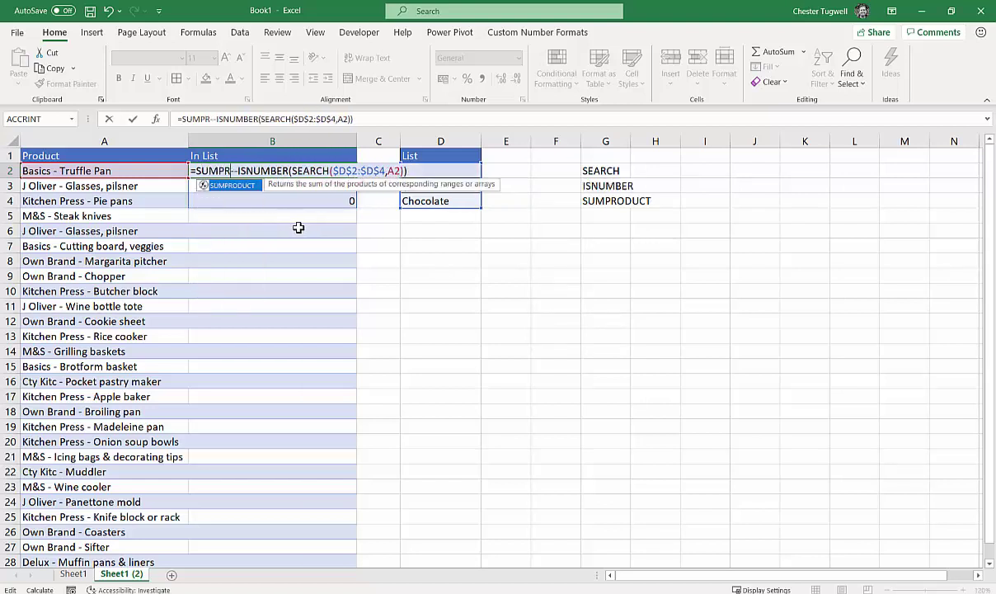
double_click(226, 184)
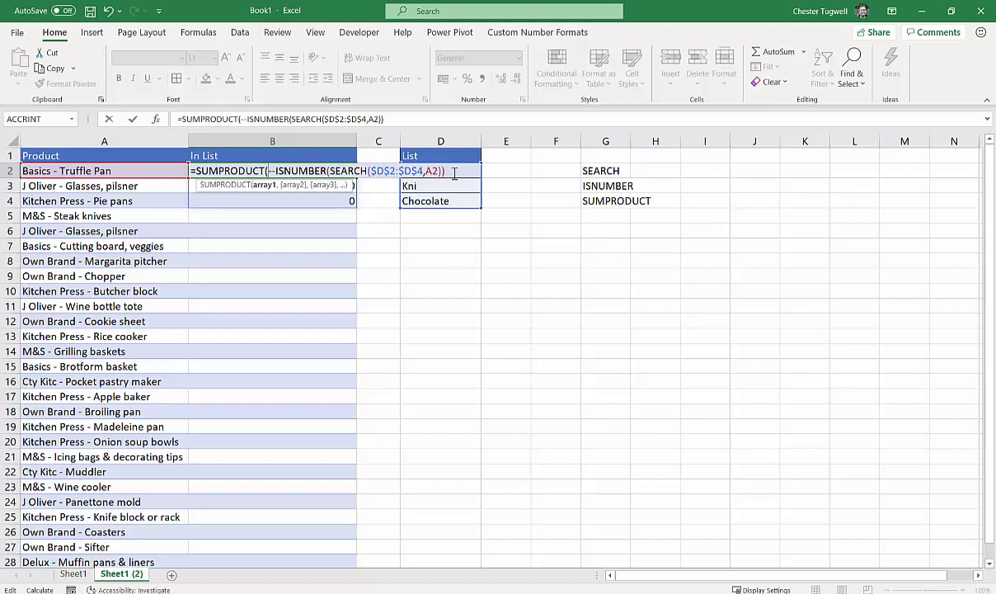
type(")")
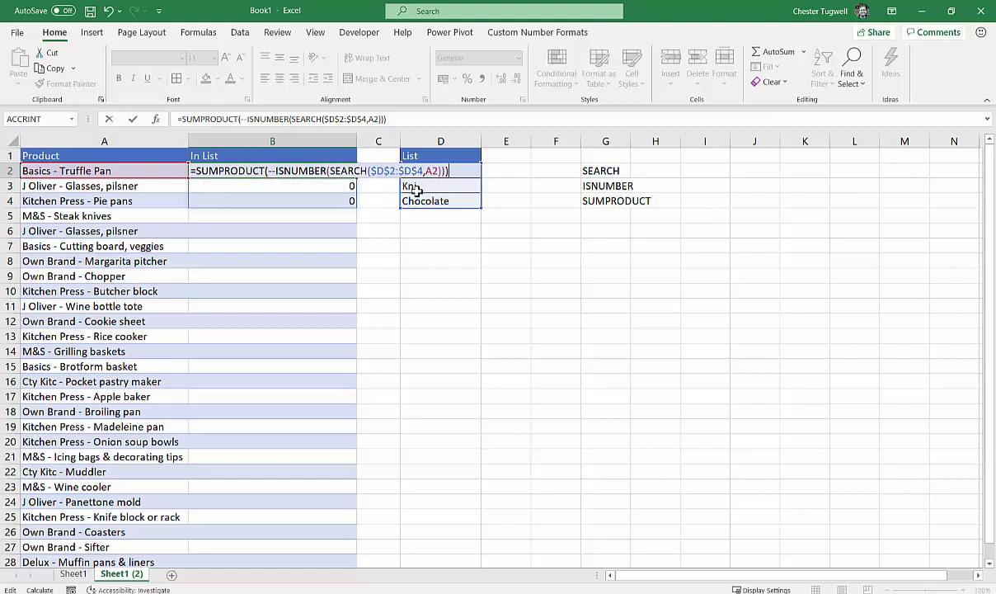
key("Return")
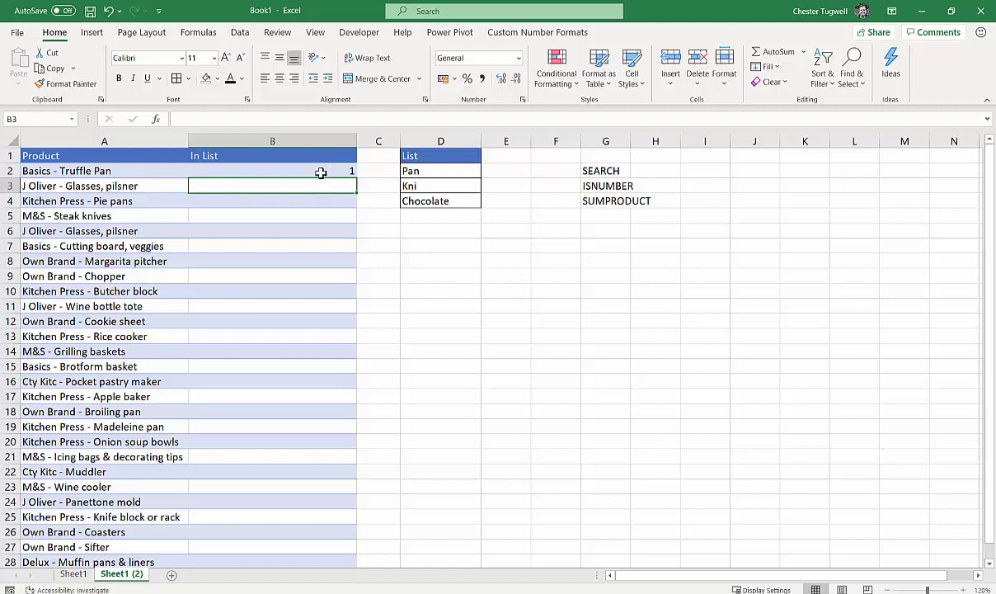
Fill the SUMPRODUCT formula from B2 down the In List column for all products
left_click(346, 171)
double_click(347, 170)
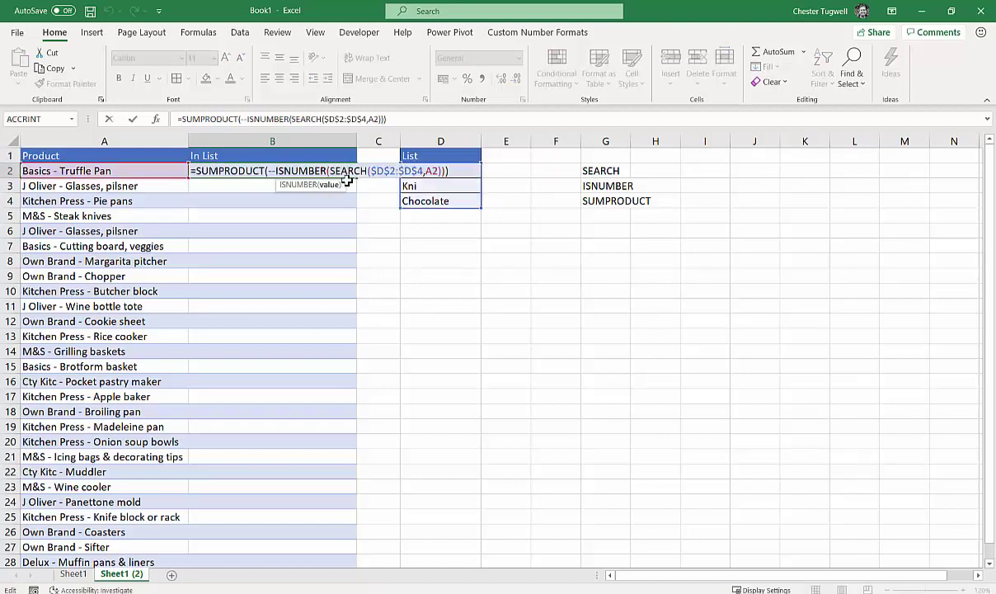
key("Return")
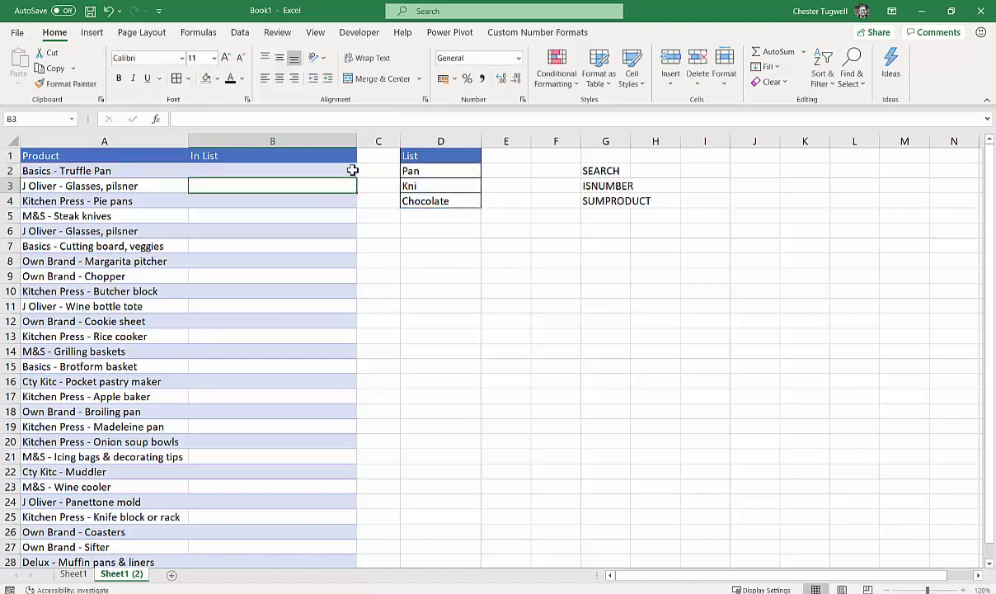
left_click(353, 172)
double_click(356, 178)
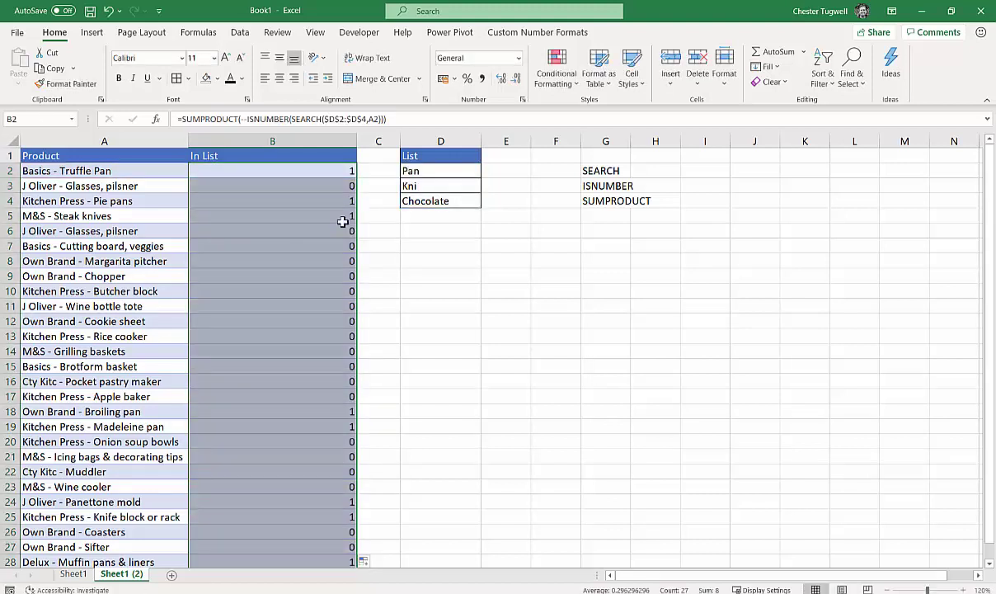
Replace Chocolate in list cell D4 with Wine, a term that occurs in the product names
left_click(116, 204)
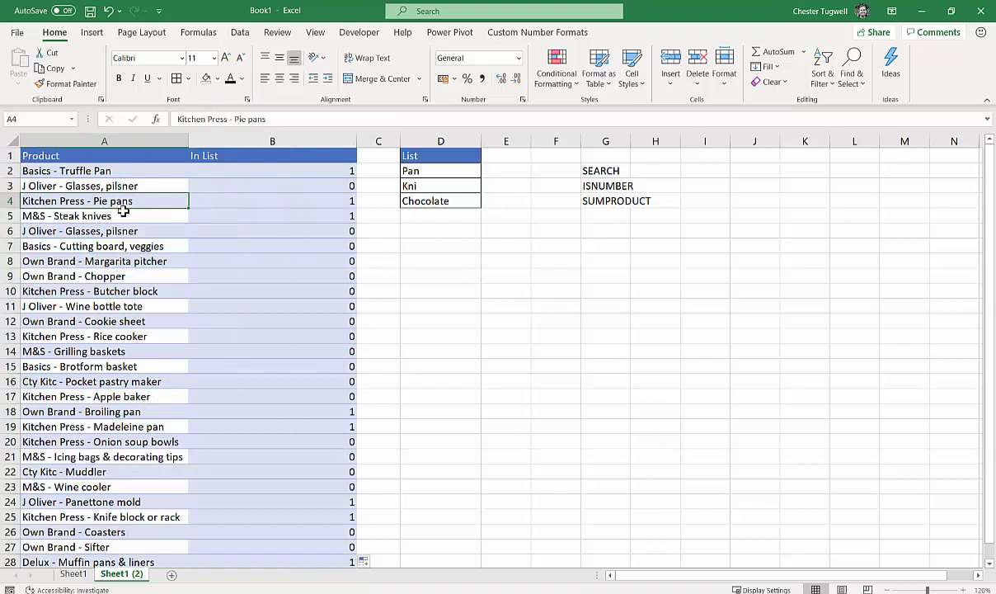
left_click(122, 216)
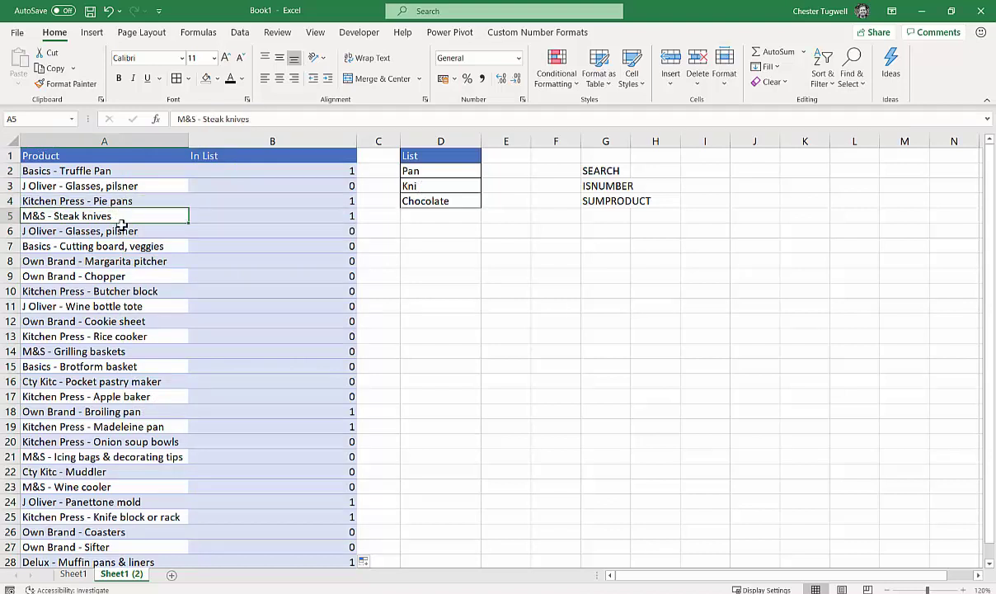
left_click(449, 203)
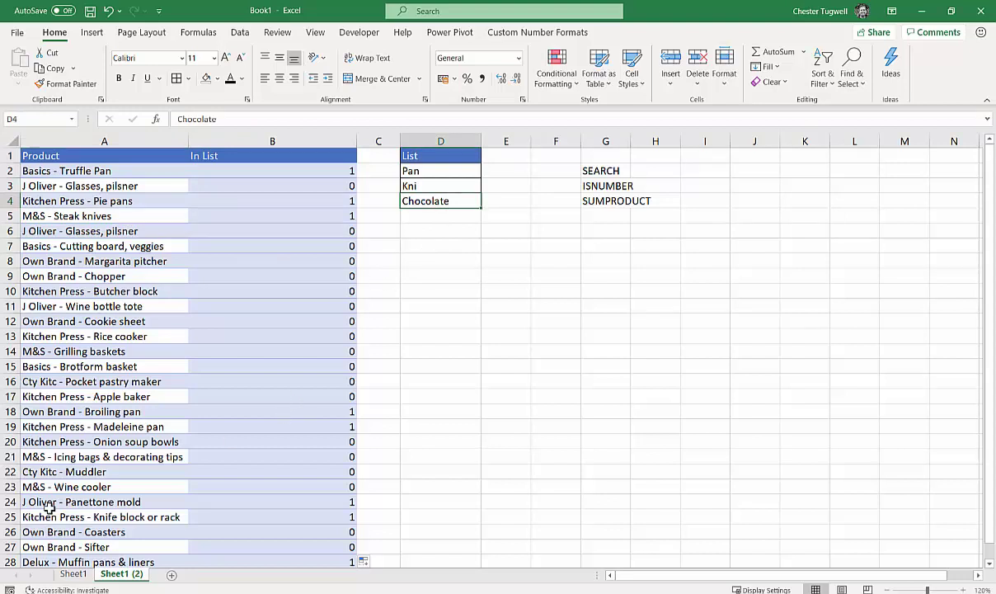
scroll(130, 532, "down", 1)
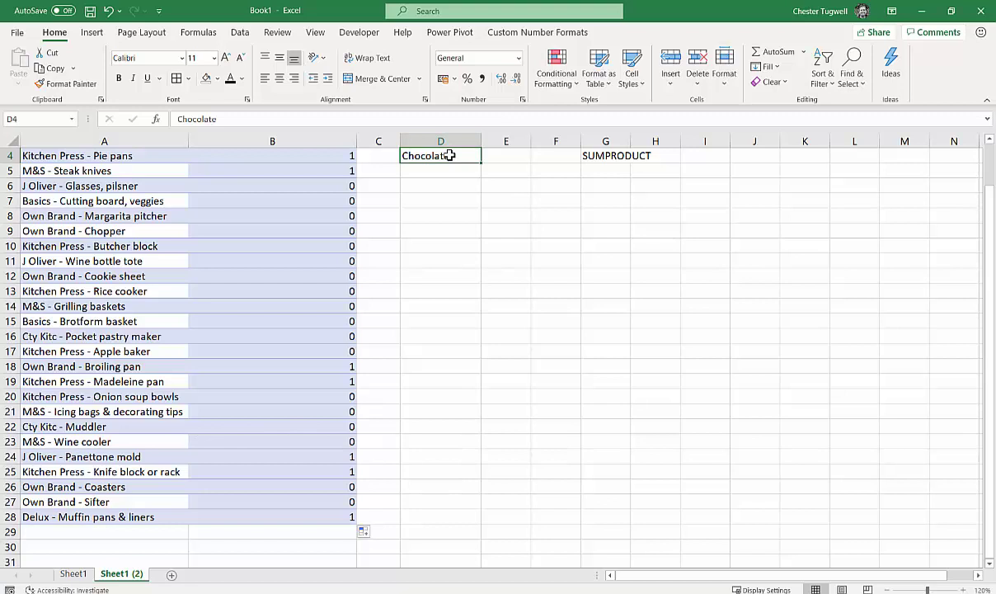
type("Wine")
key("Return")
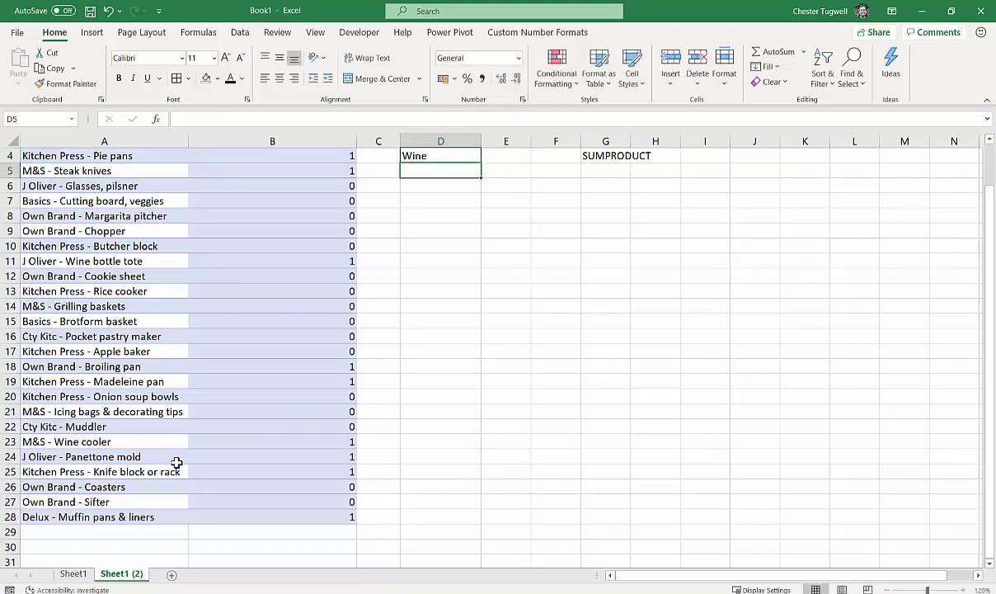
scroll(408, 379, "up", 1)
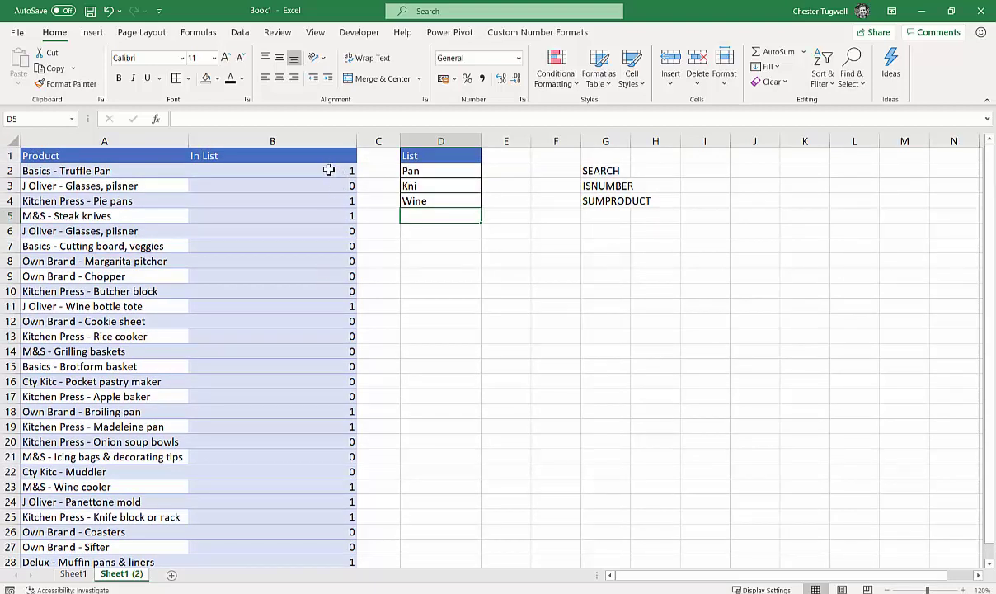
Append >0 to the SUMPRODUCT formula in B2 so it returns a logical result
double_click(283, 174)
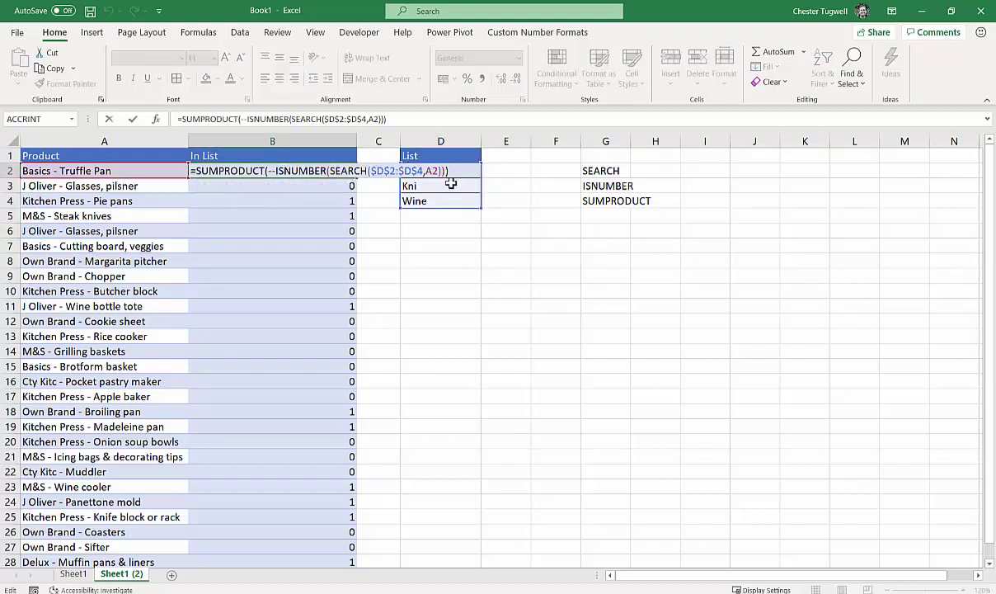
type(">0")
key("Return")
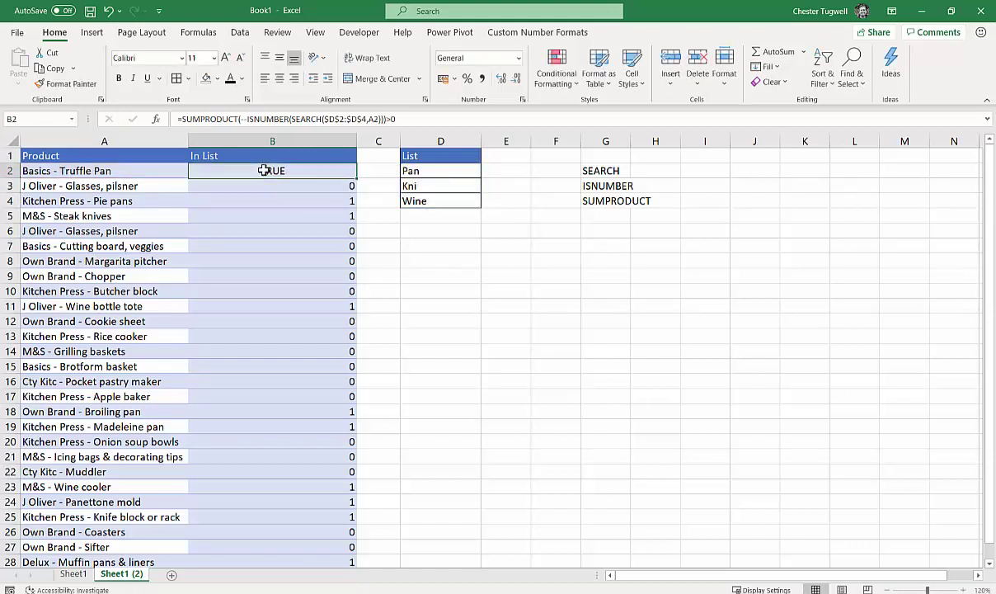
Wrap the B2 formula in IF, making it =IF(SUMPRODUCT(--ISNUMBER(SEARCH($D$2:$D$4,A2)))>0,"Yes","")
double_click(266, 169)
left_click(190, 170)
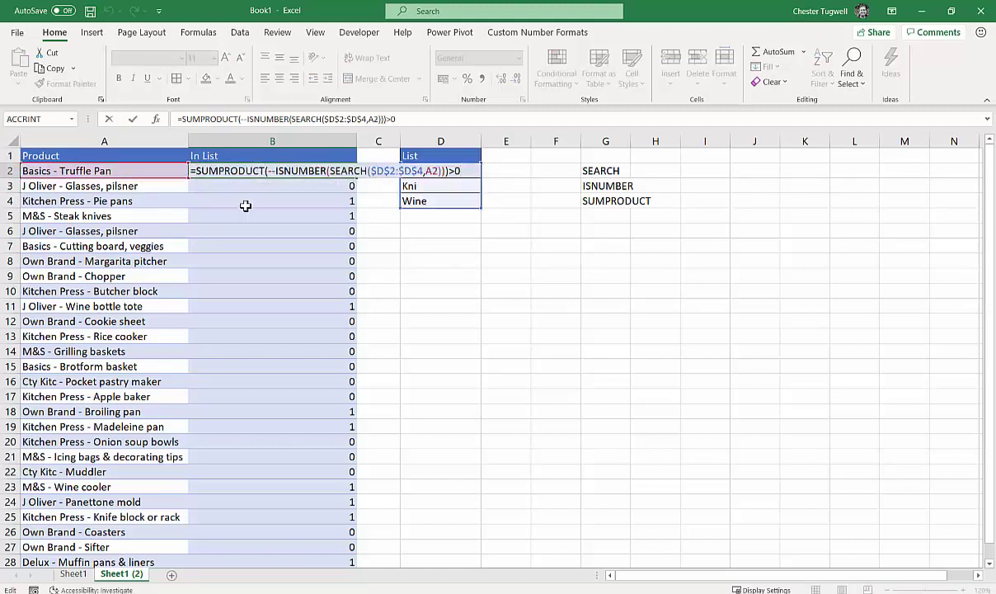
type("IF(")
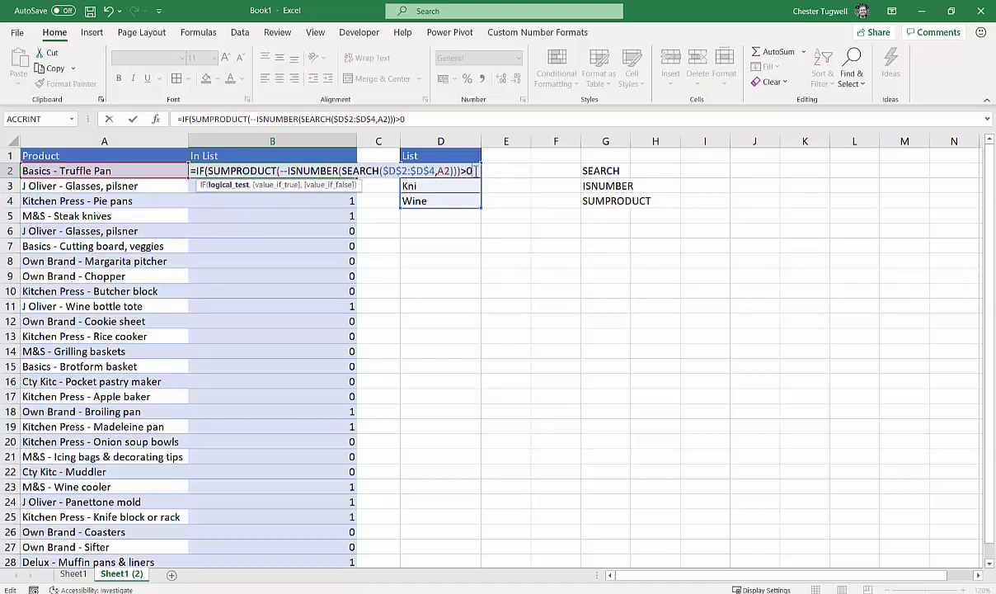
left_click(476, 170)
type(",\"")
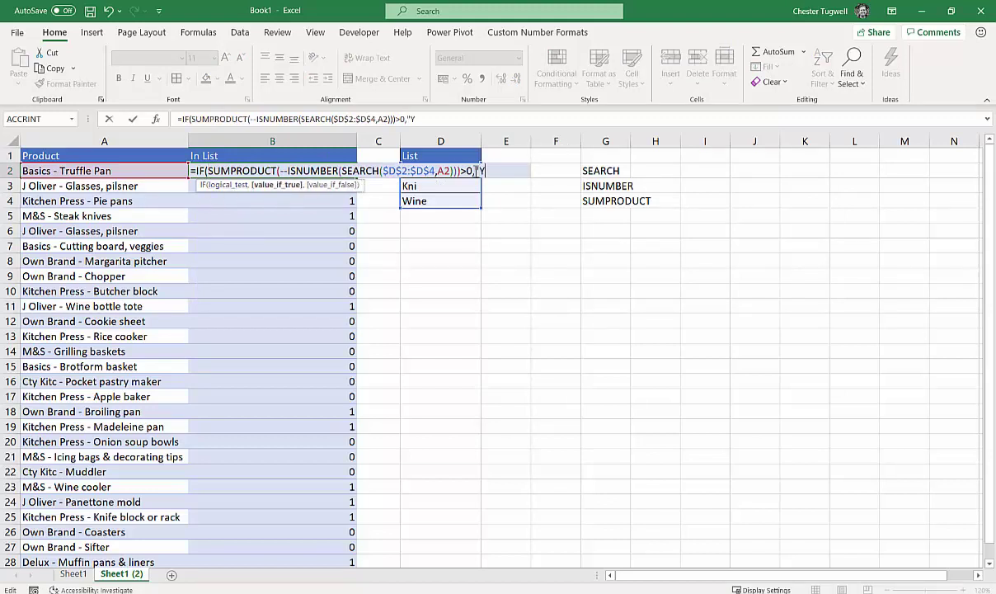
type("YEs")
key("BackSpace")
key("BackSpace")
type("es\",")
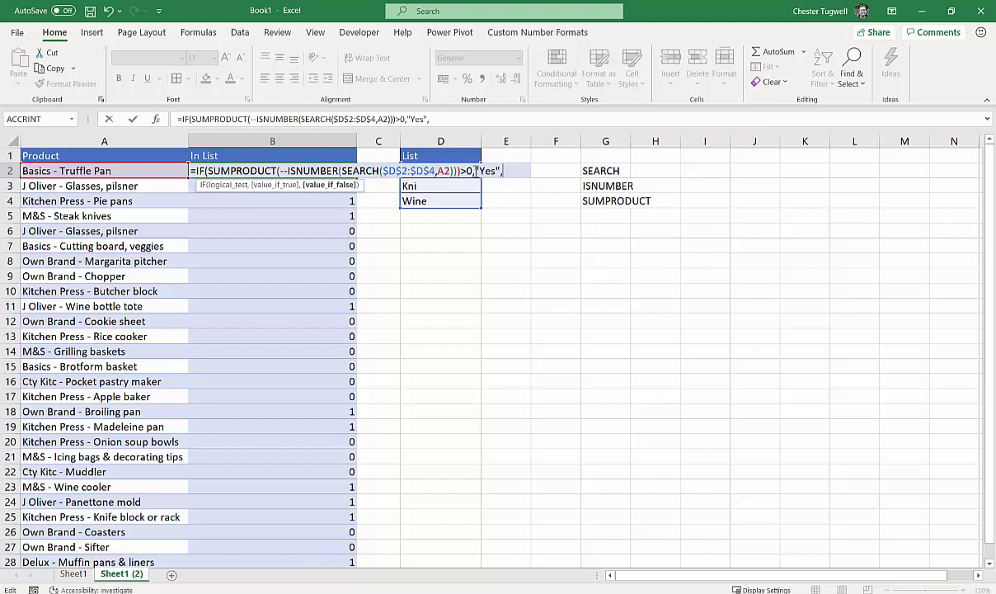
type("\"\")")
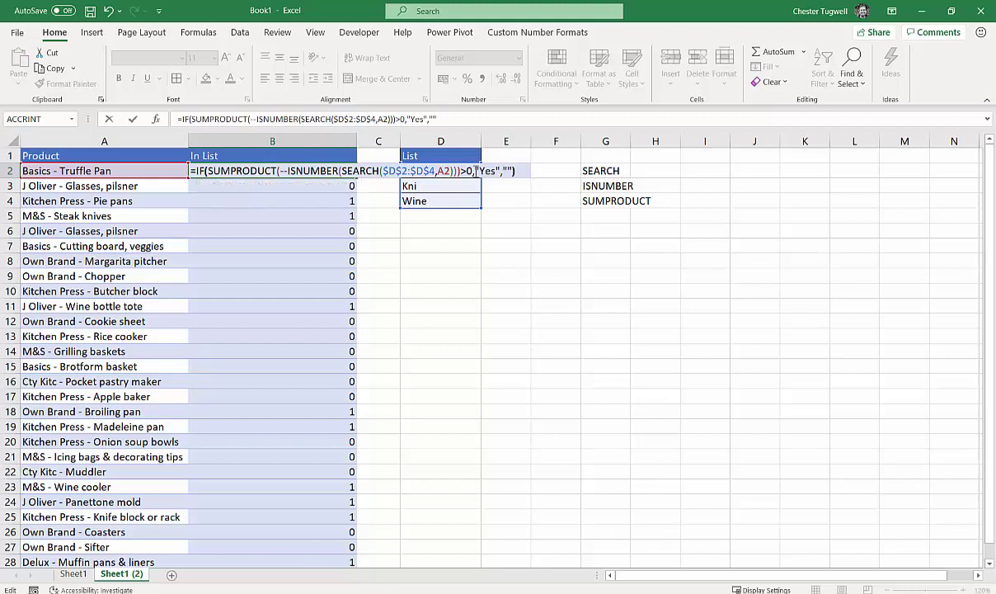
key("Return")
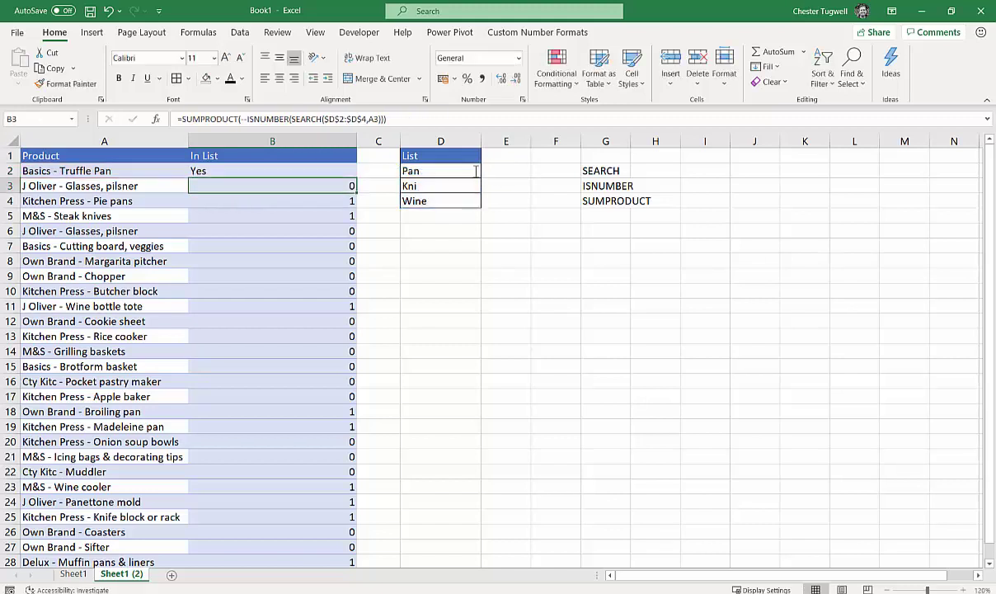
Fill the IF formula from B2 down the In List column for all products
left_click(342, 172)
double_click(355, 176)
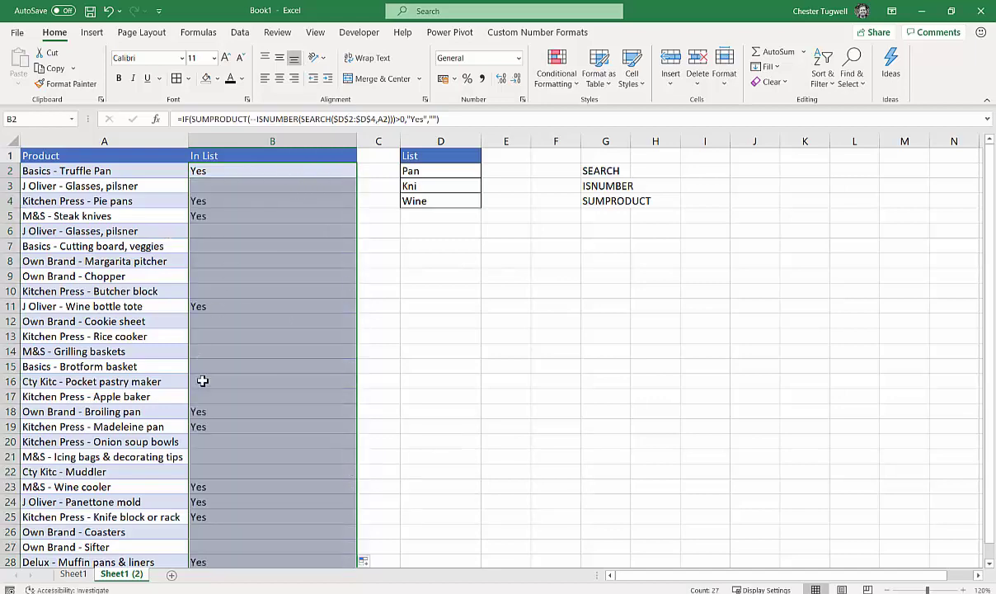
scroll(207, 404, "down", 2)
scroll(213, 417, "up", 2)
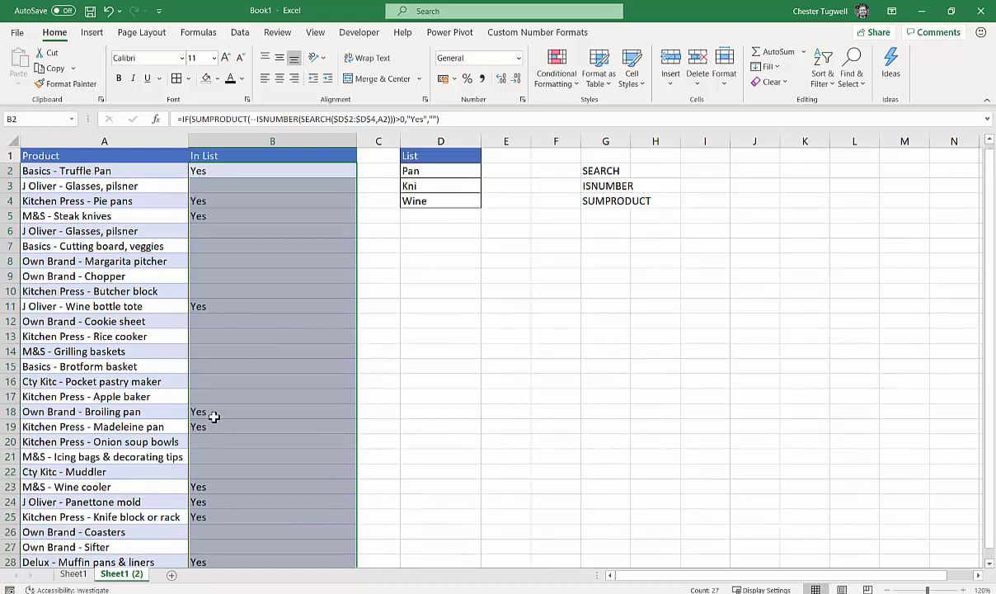
Open the IF formula in B2 for editing to examine its logical test
double_click(222, 170)
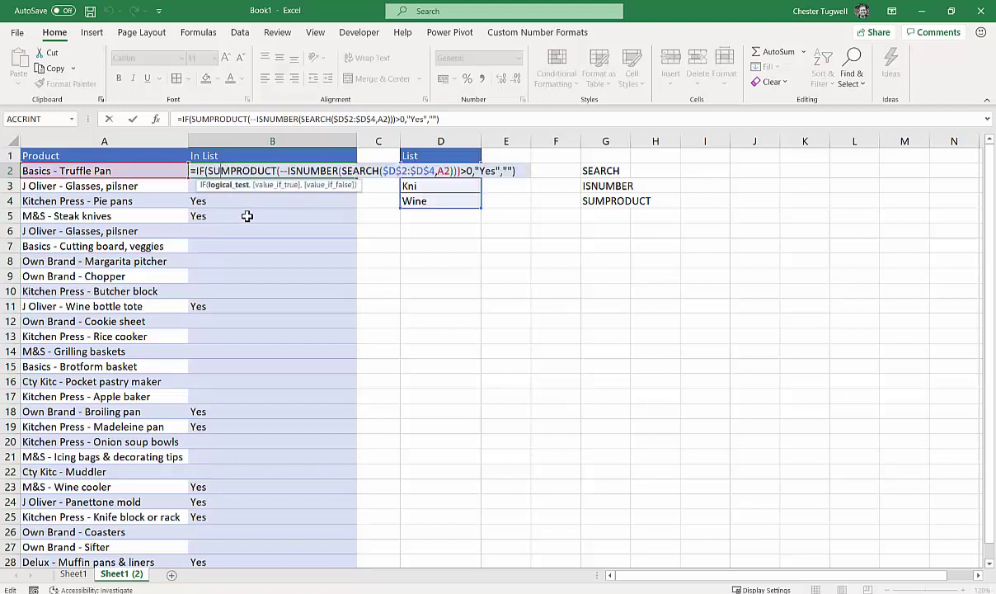
left_click(201, 172)
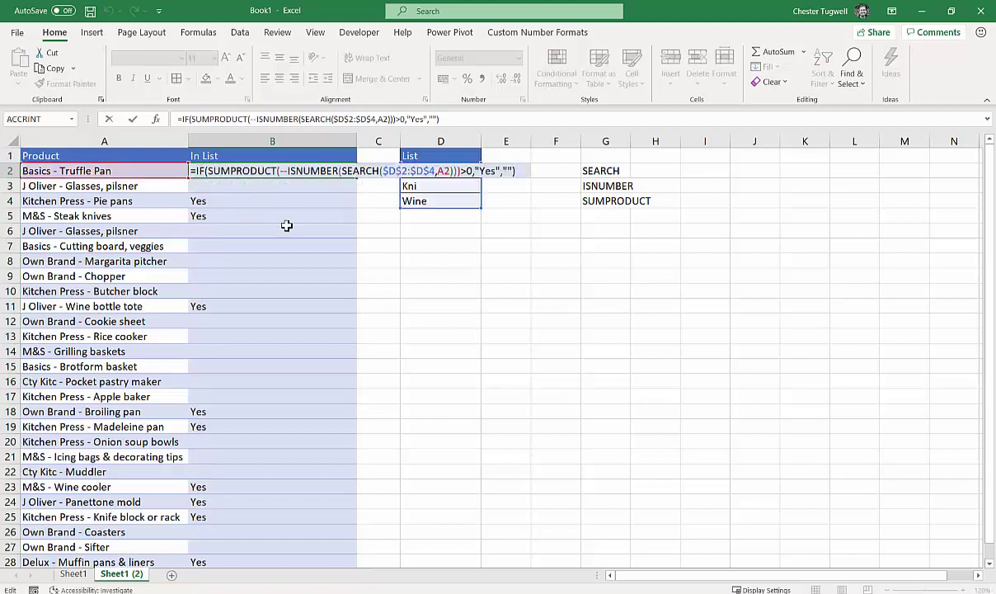